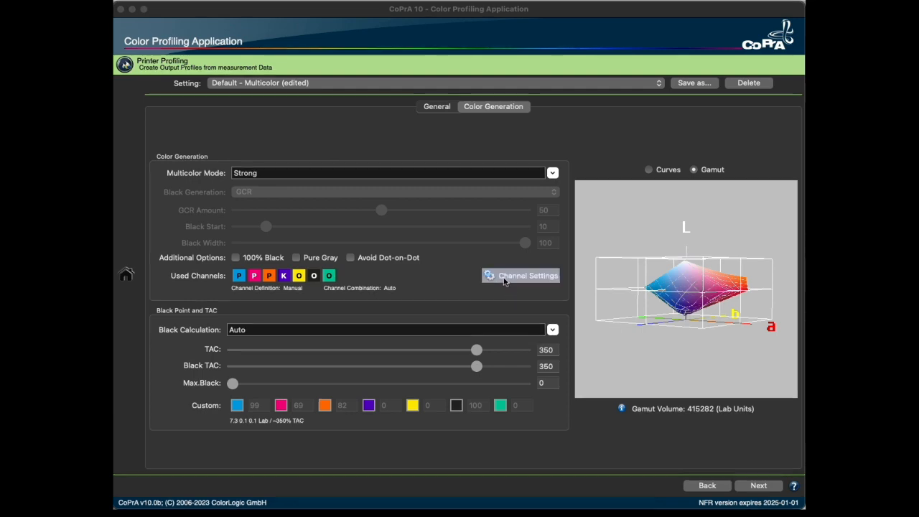
- Open the channel settings and examine the definition choices available for the Cyan channel
click(503, 277)
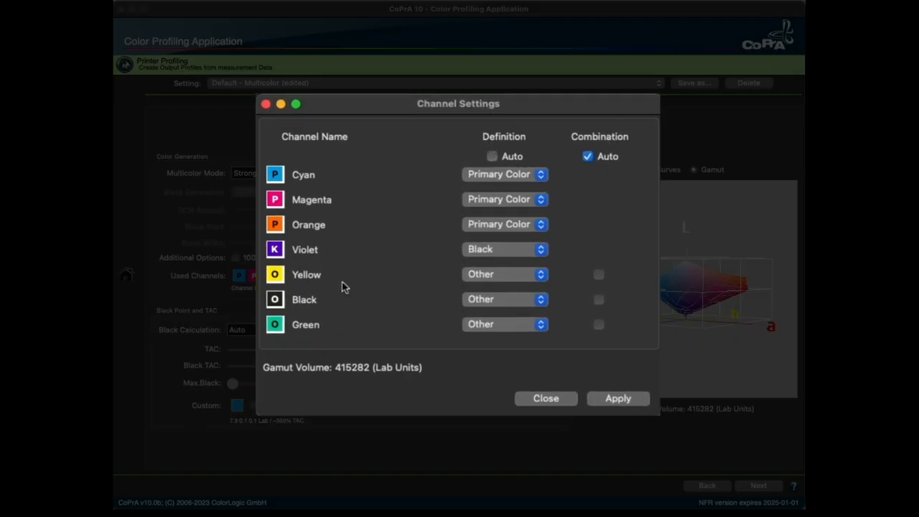
click(282, 329)
click(280, 327)
click(514, 181)
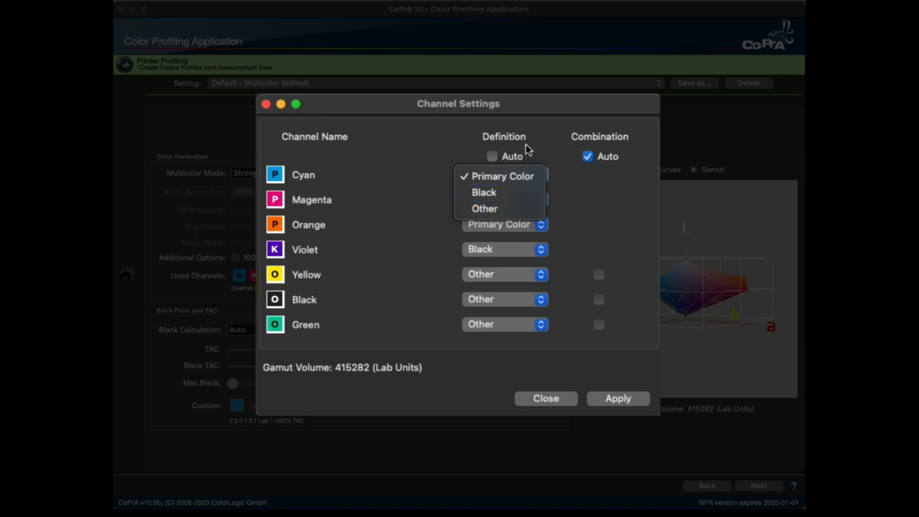
click(424, 139)
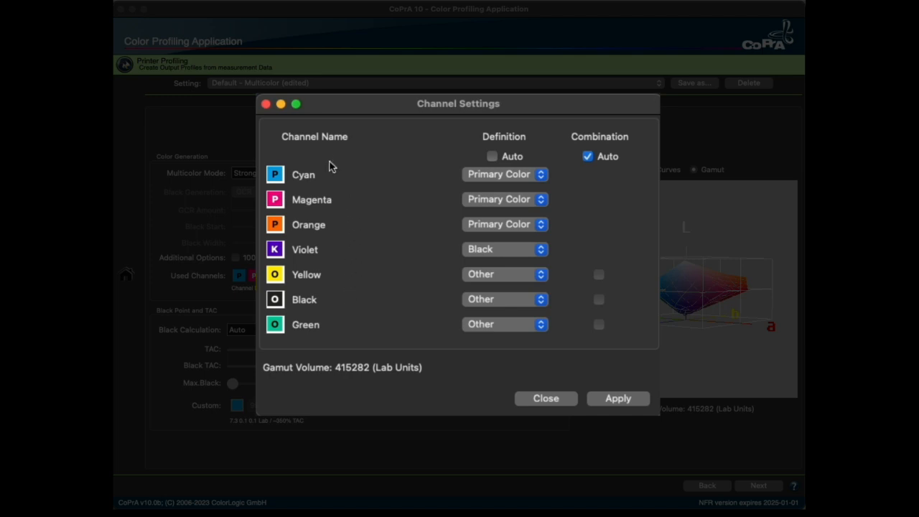
- Apply automatic channel definition to the seven-colour CMYK, orange, violet and green set, and close the channel settings
click(498, 159)
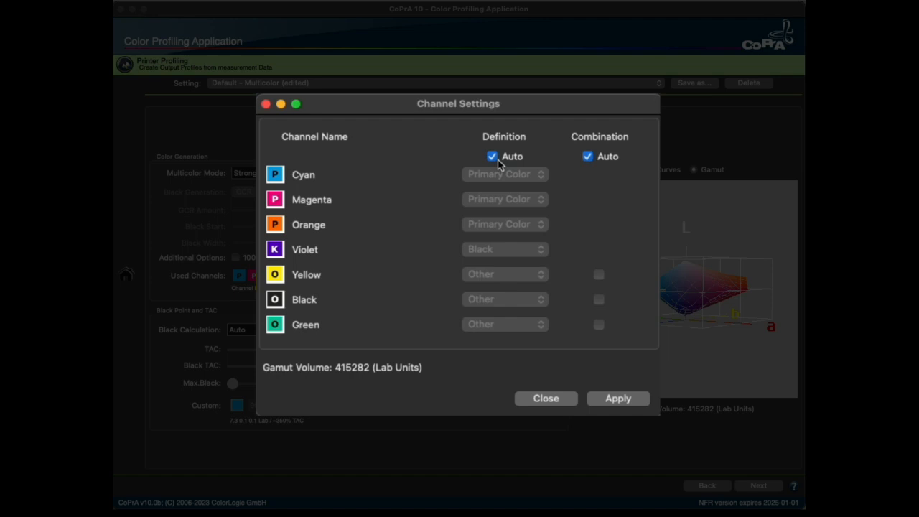
click(643, 398)
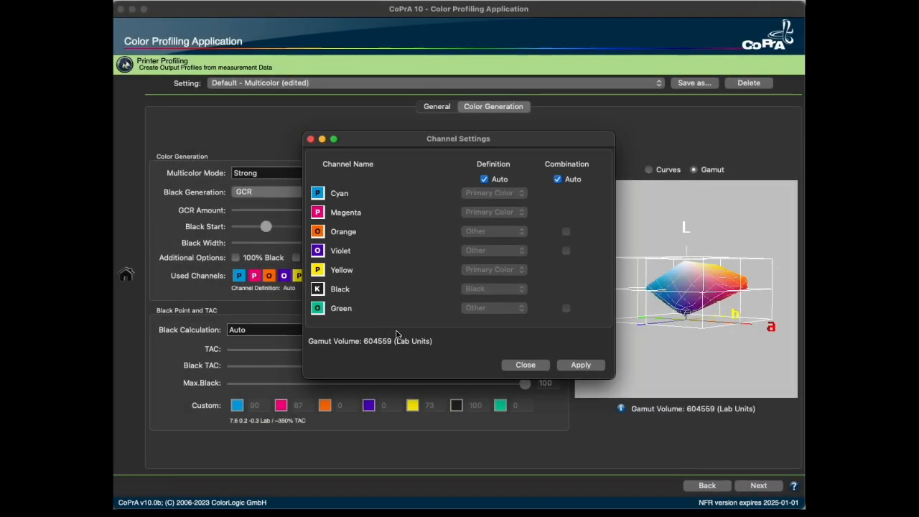
click(521, 364)
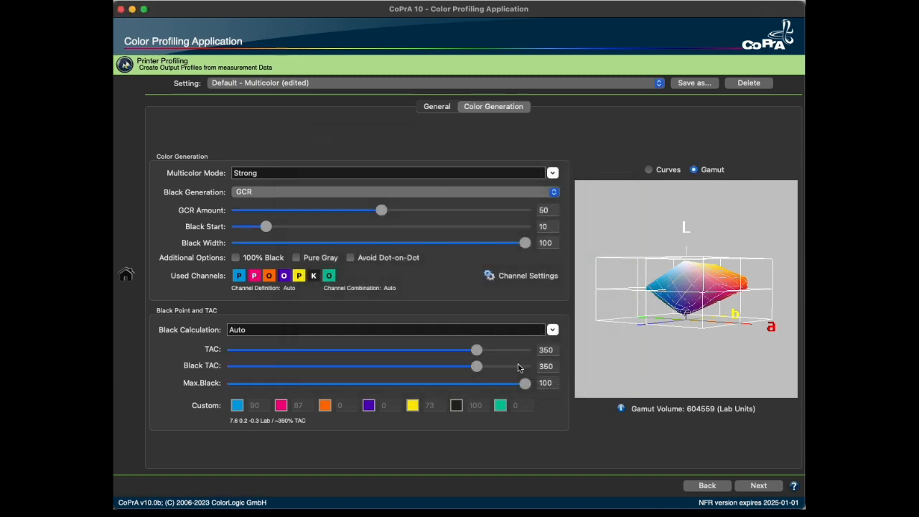
- Return to the measurement data page and open the channel settings for customizing the BRYKMO.txt data's Default - Multicolor setting
click(706, 486)
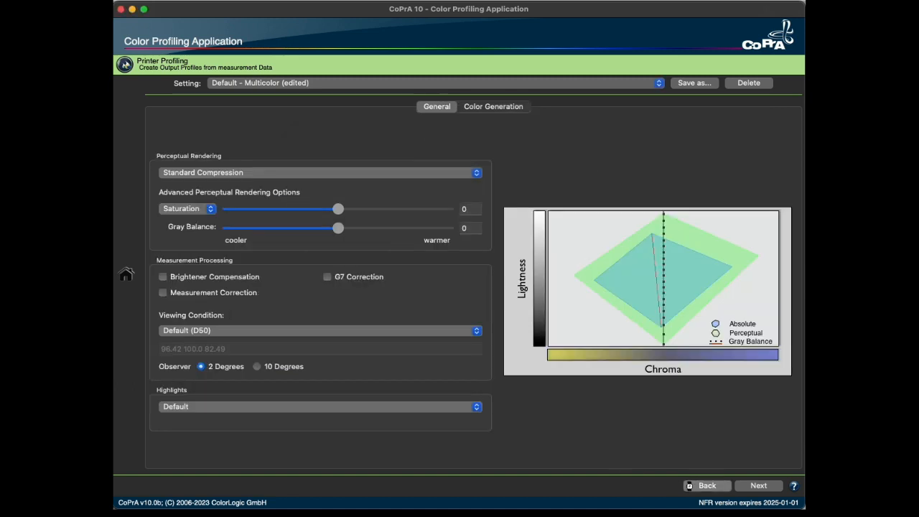
click(706, 486)
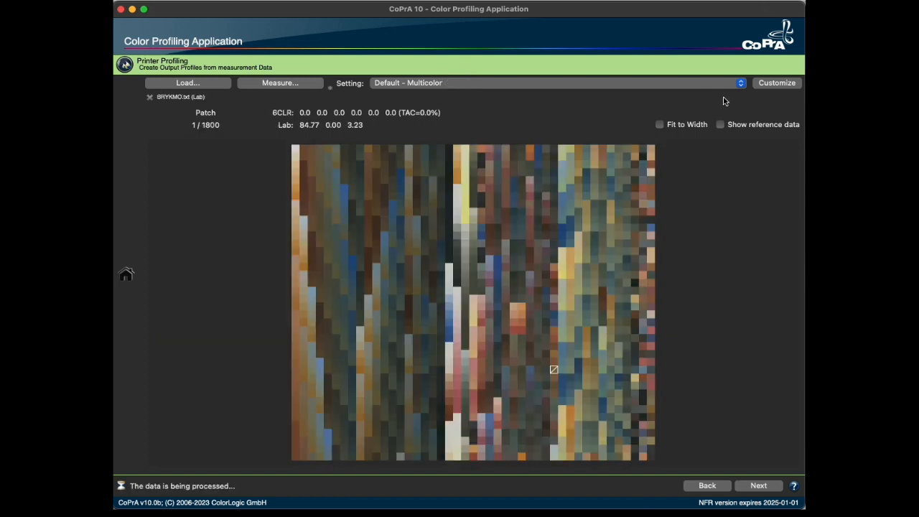
click(777, 83)
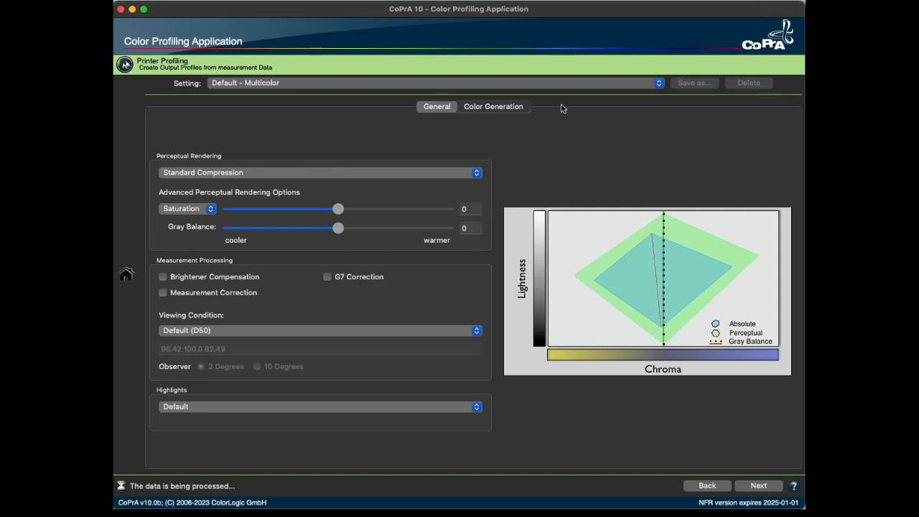
click(517, 108)
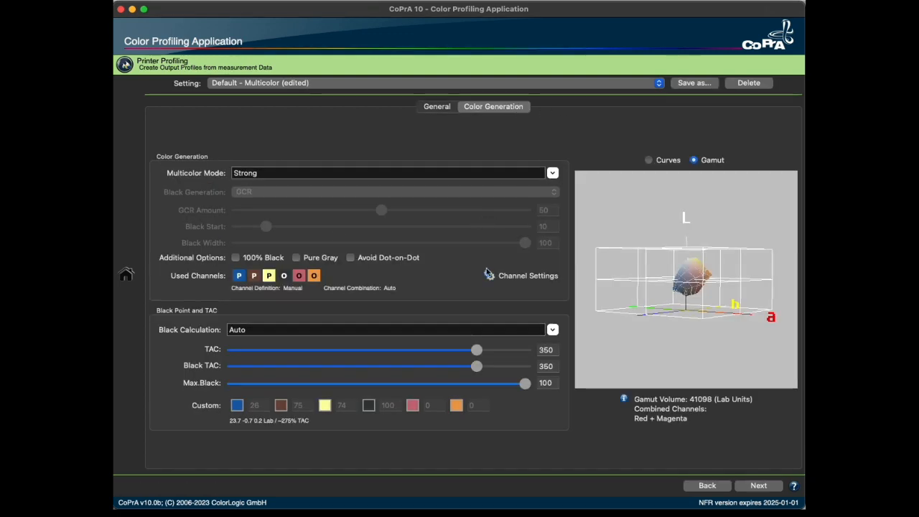
click(514, 277)
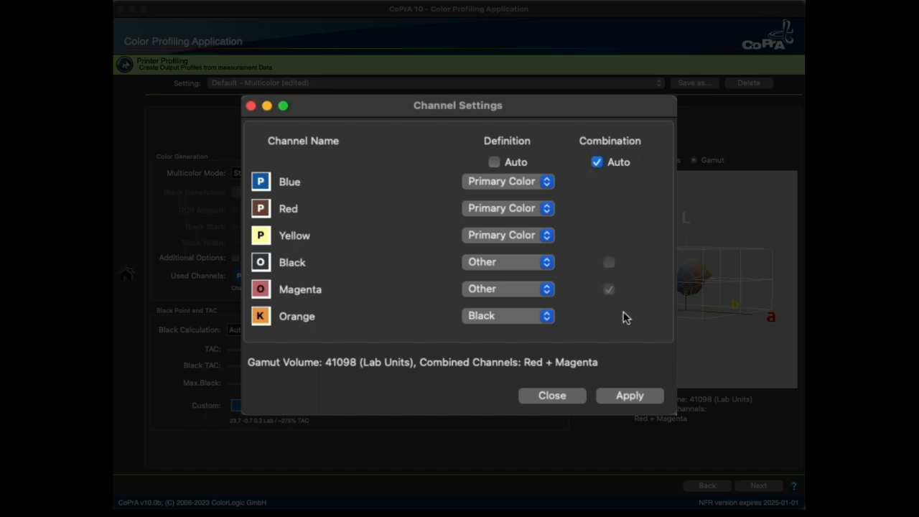
- Apply automatic channel definition to the six BRYKMO channels and close the channel settings
click(508, 164)
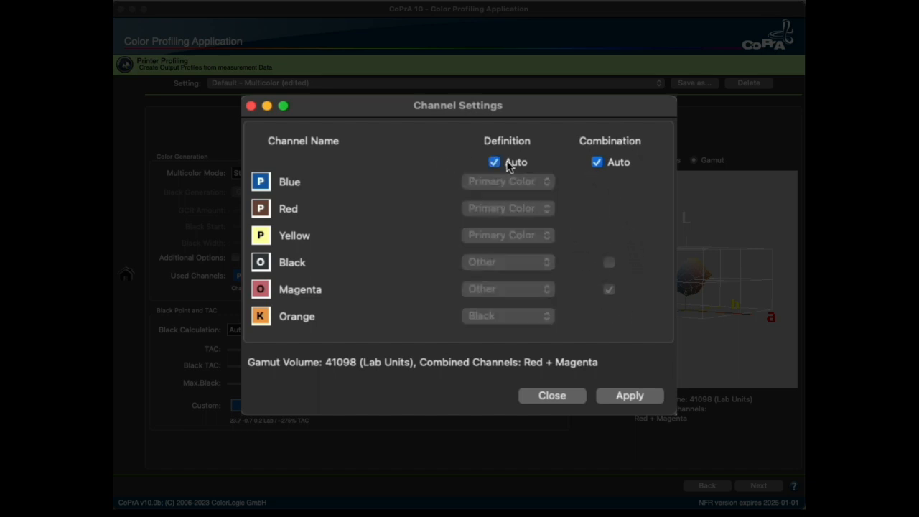
click(627, 396)
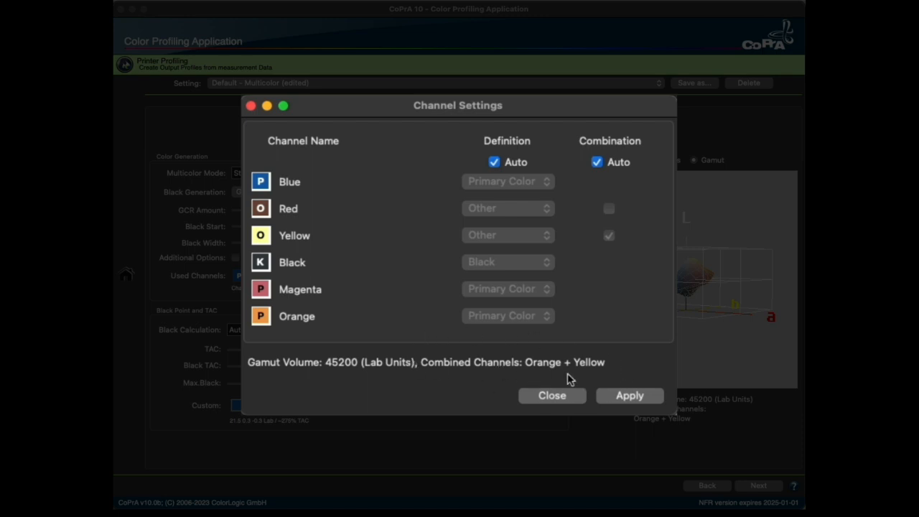
click(565, 395)
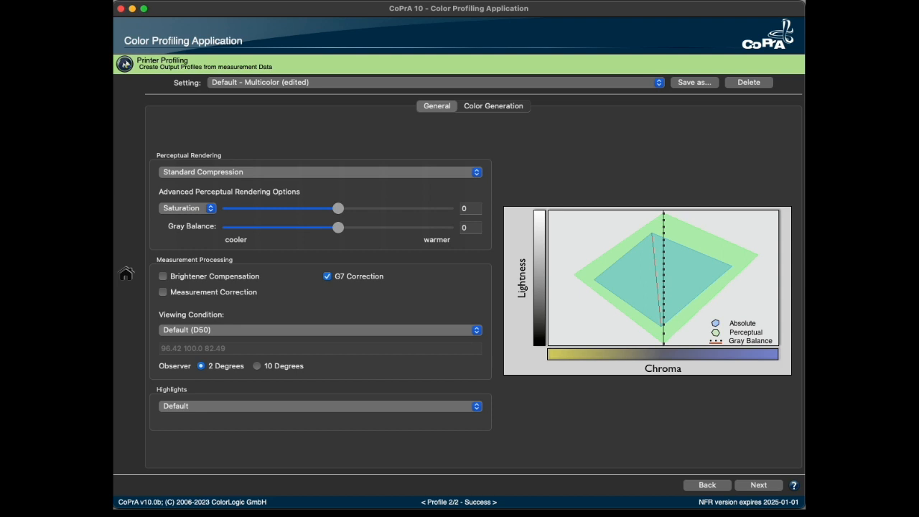
- Bring up the View window and show the G7 TVI curves of the CMYKOGV_G7-correction (profiling data).icc Lab data
key(super+grave)
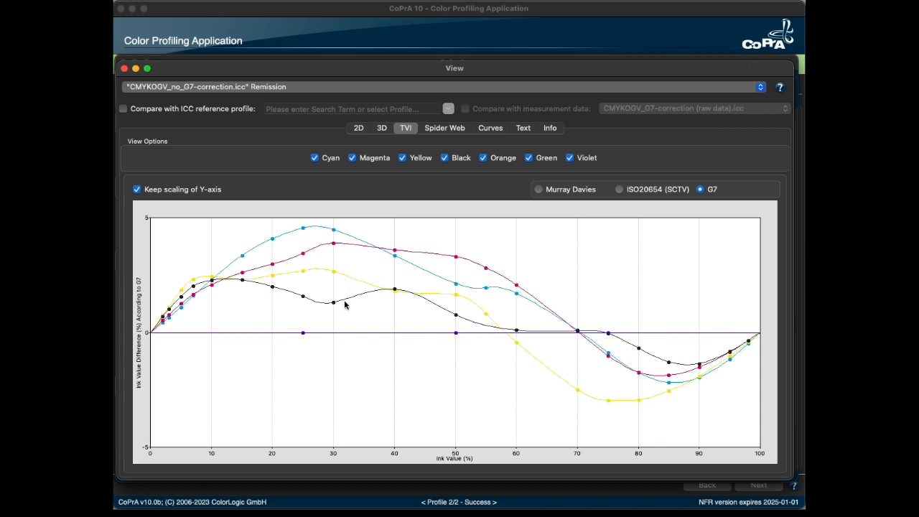
click(290, 87)
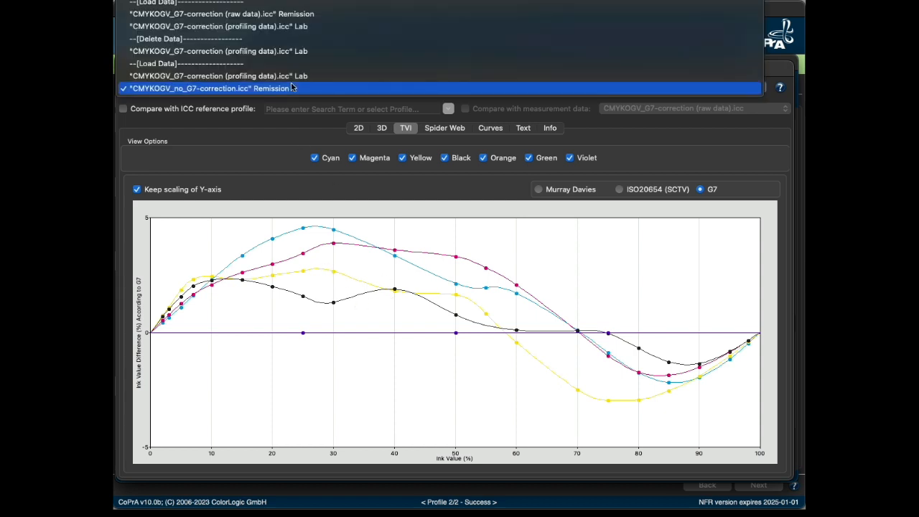
click(290, 76)
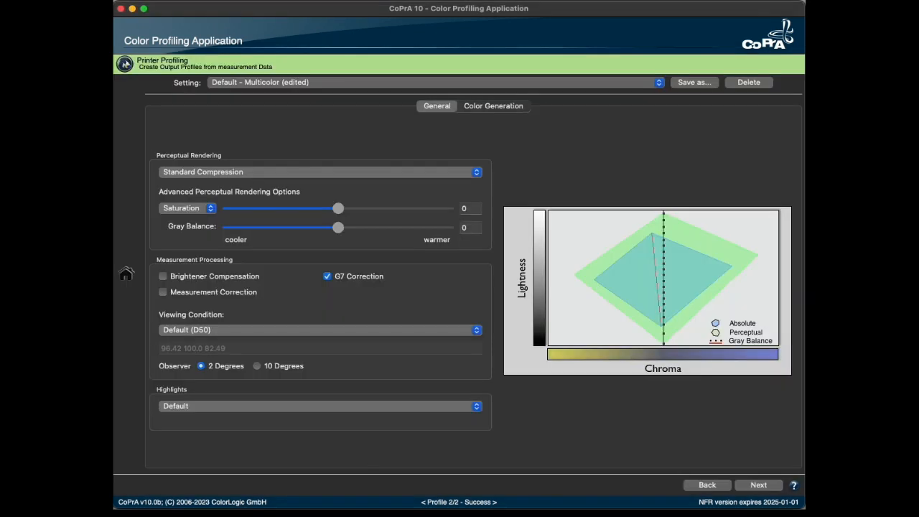
- Switch to DeviceLink profiling and open the customization of the Default (edited) setting
click(127, 275)
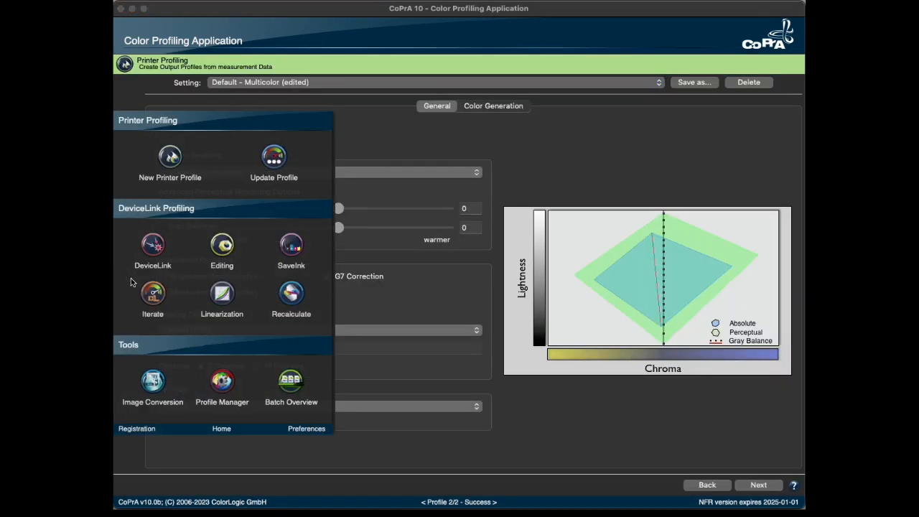
click(151, 251)
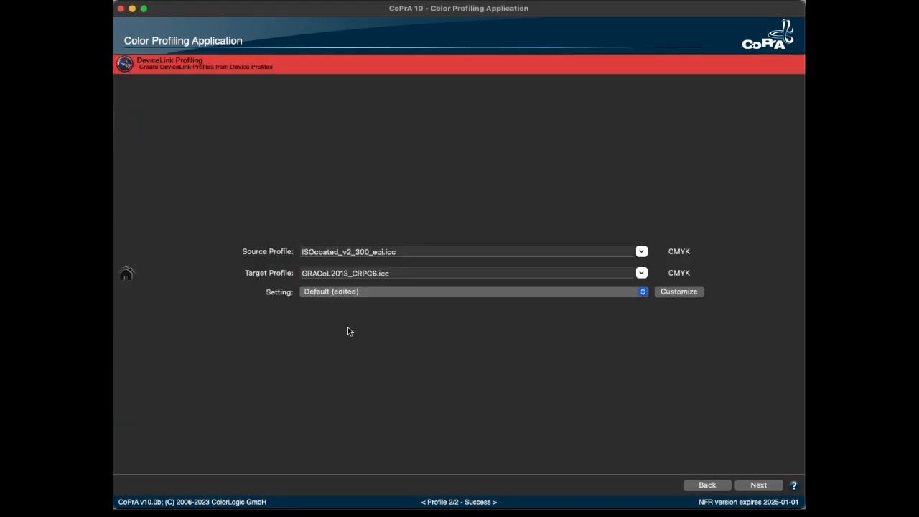
click(678, 292)
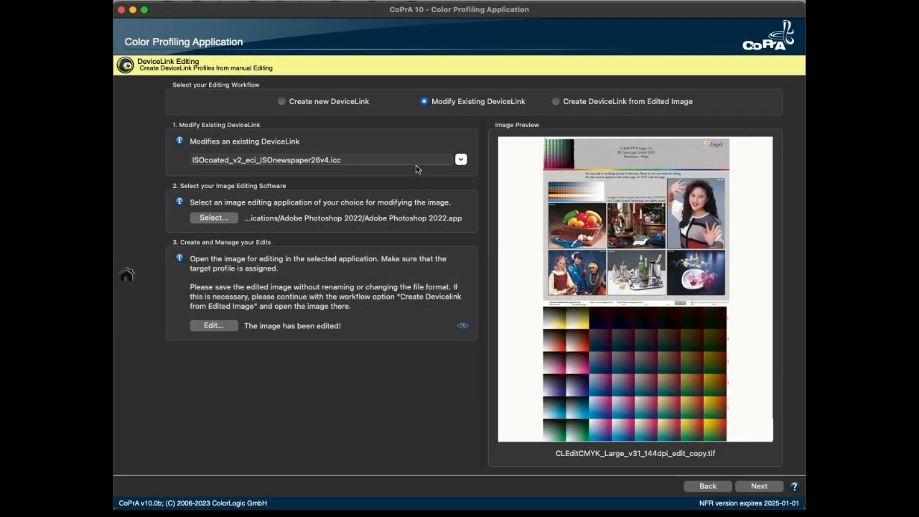
- Continue to the colors extracted from the edited DeviceLink image and enable contamination purification for Secondaries
click(761, 485)
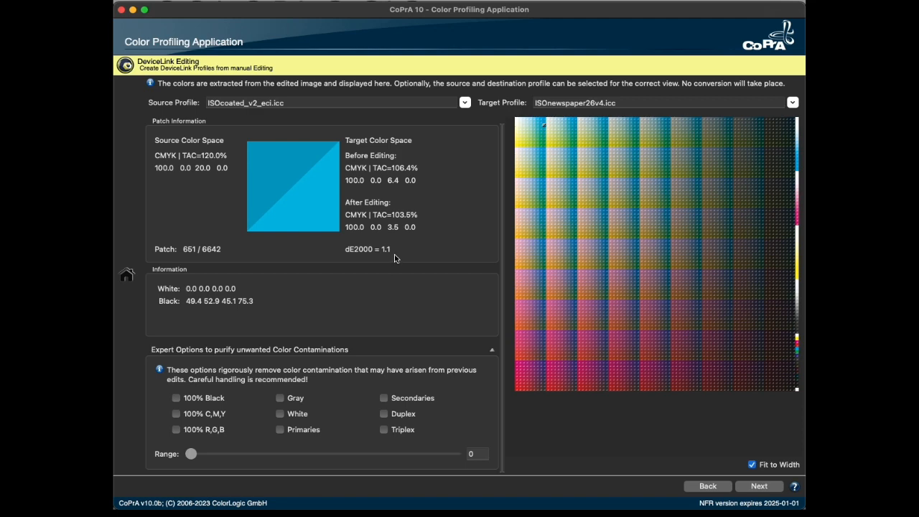
click(383, 398)
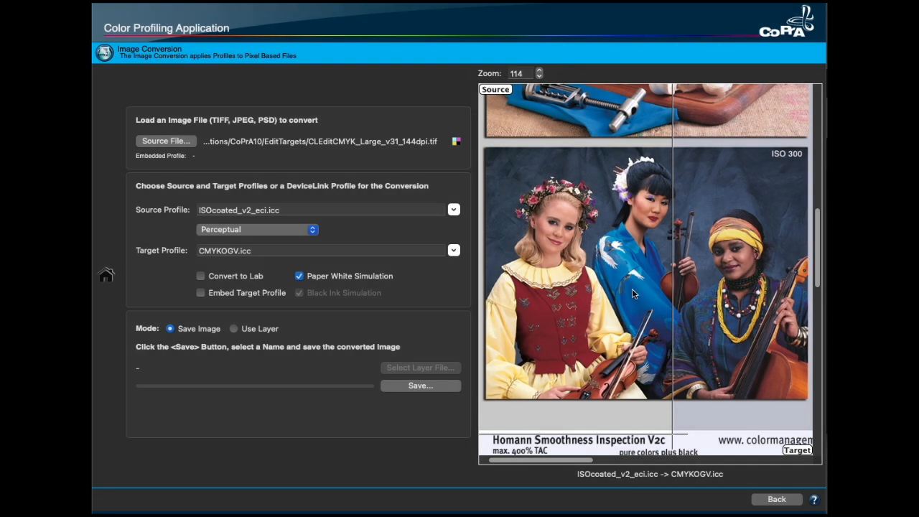
- Shift the source/target divider across the preview of the three women and compare both renderings at different magnifications
drag(675, 418, 655, 419)
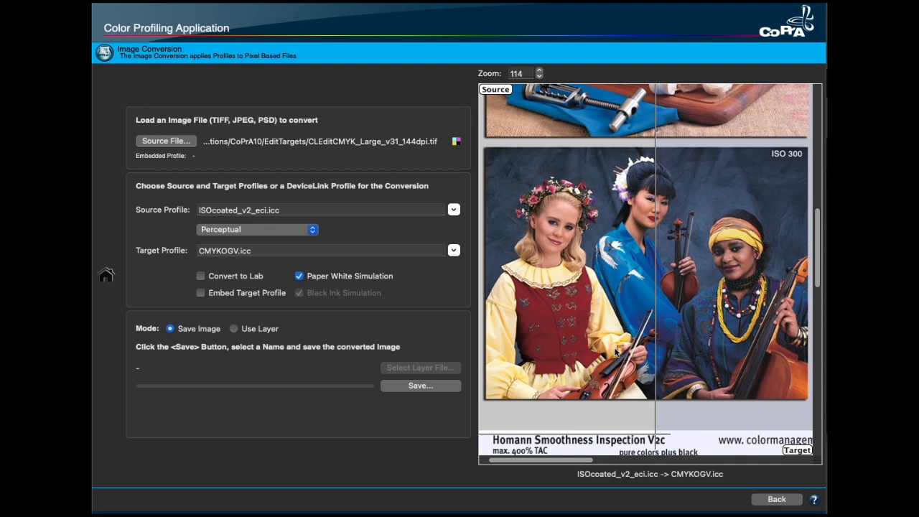
scroll(614, 353, up, 1)
scroll(613, 349, up, 3)
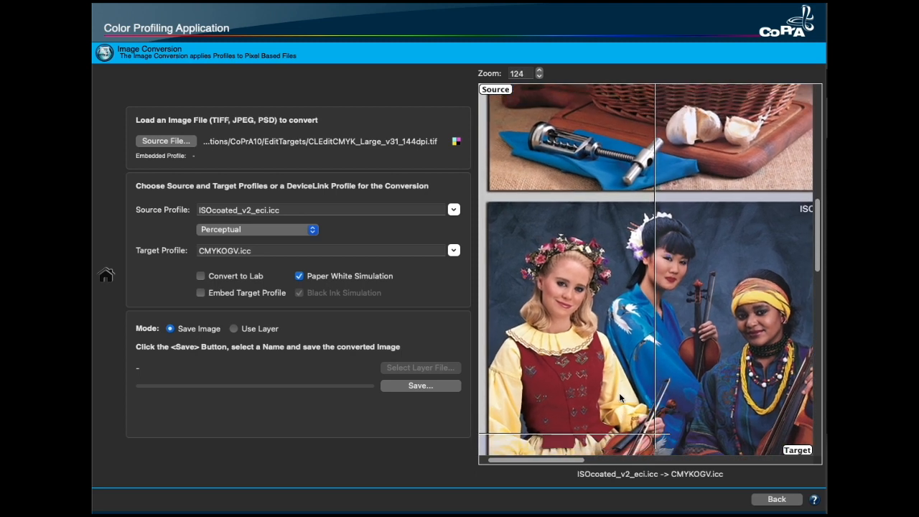
scroll(608, 367, down, 5)
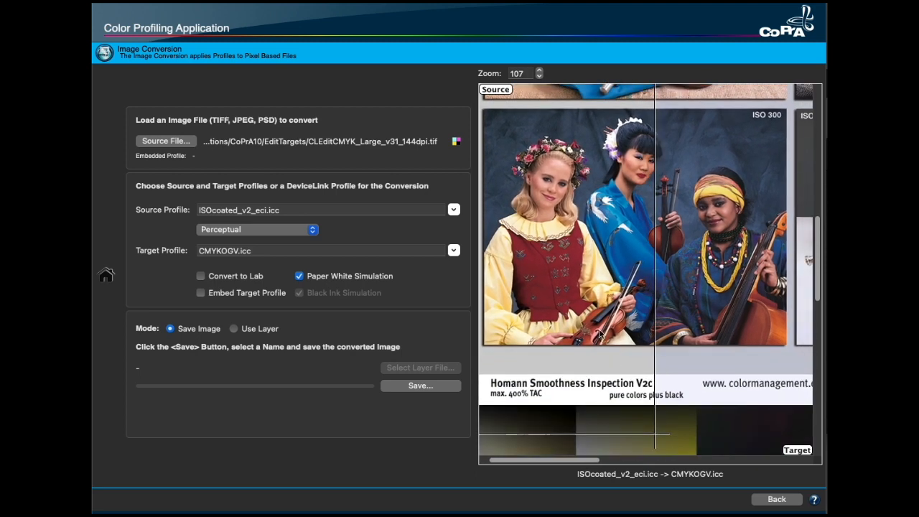
- Set the image conversion preview zoom to 120
click(519, 73)
text(120)
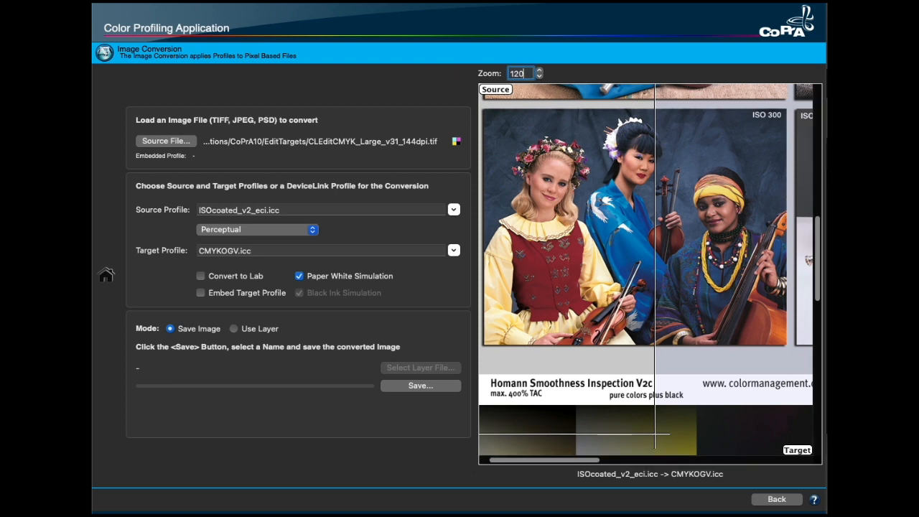
key(Return)
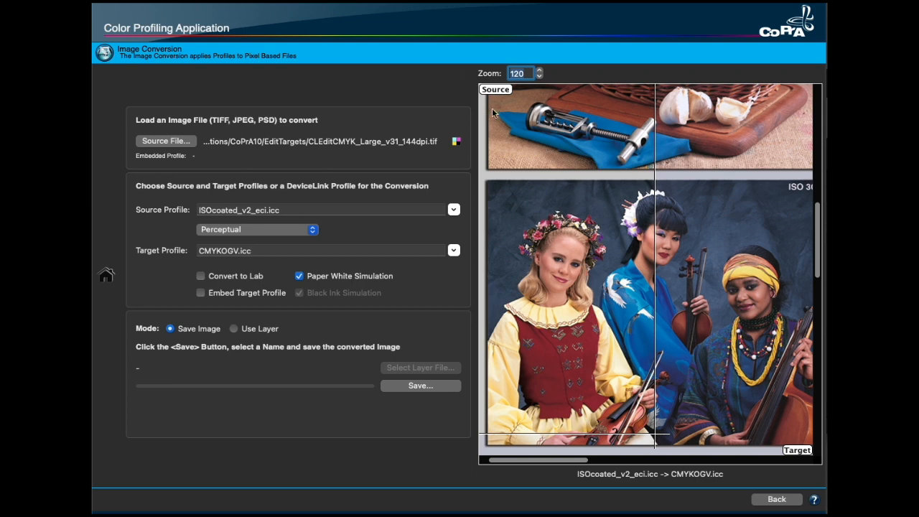
- Reduce the preview zoom in small increments from 120 to beyond 112
click(539, 76)
click(539, 76)
click(539, 76)
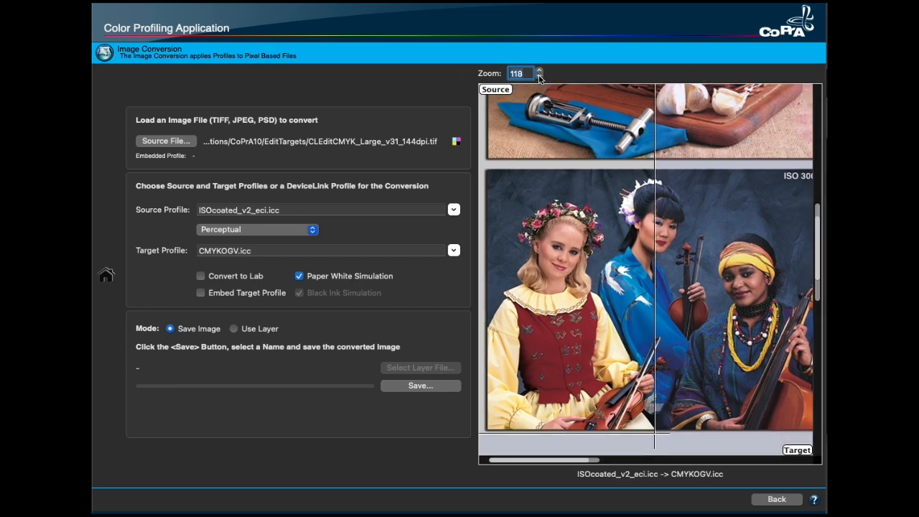
click(539, 76)
click(539, 76)
click(539, 76)
click(539, 76)
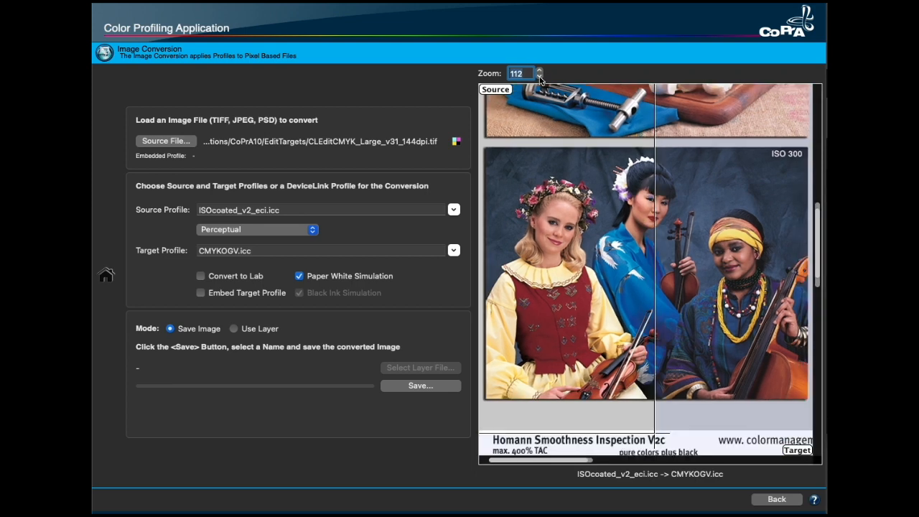
click(539, 76)
click(539, 76)
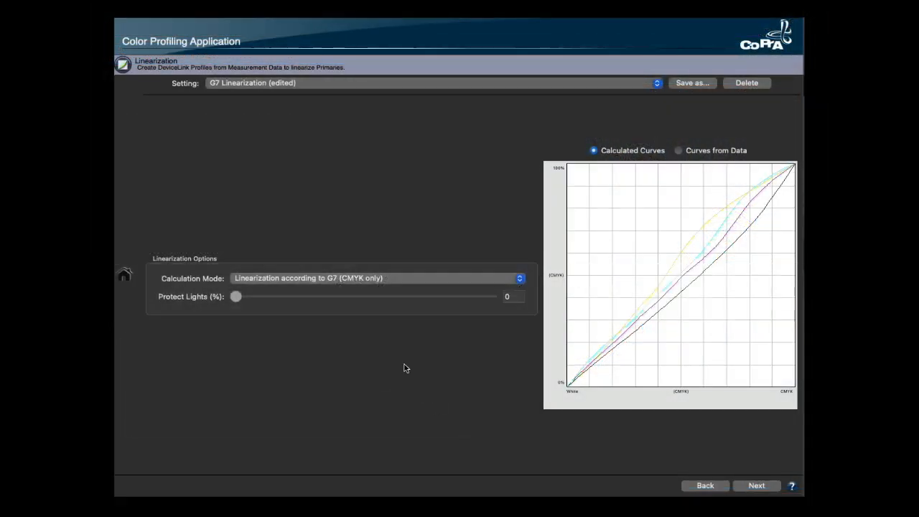
- Set the linearization calculation mode to Linearization according to G7 (CMYK) and ISO20654 (spot colors)
click(399, 281)
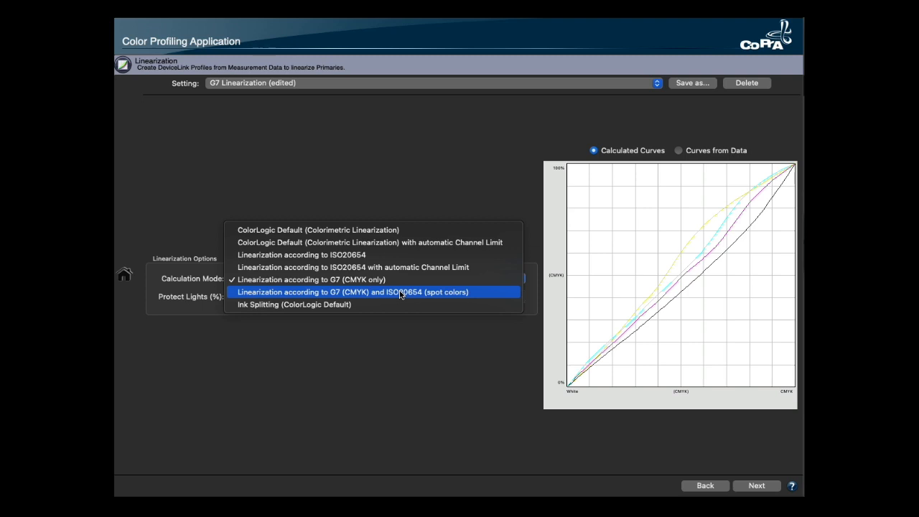
click(399, 293)
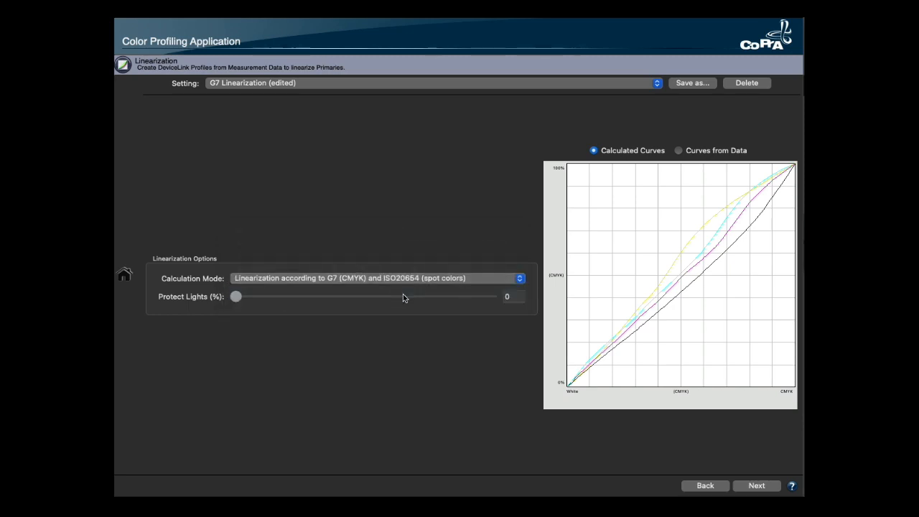